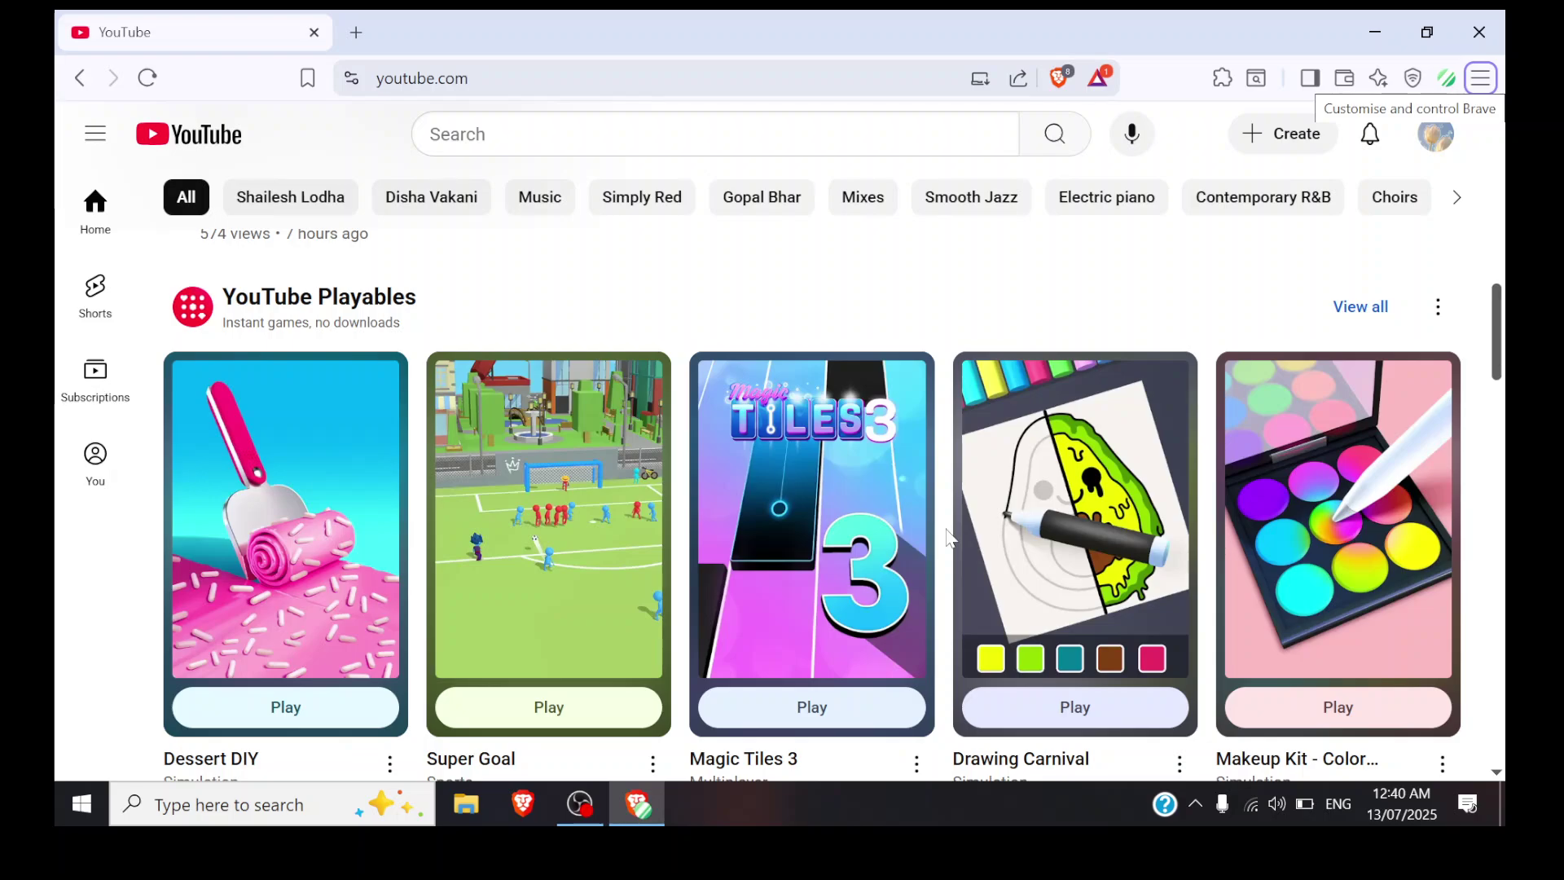
# Open YouTube Studio from the profile avatar's account menu.
pyautogui.click(1447, 143)
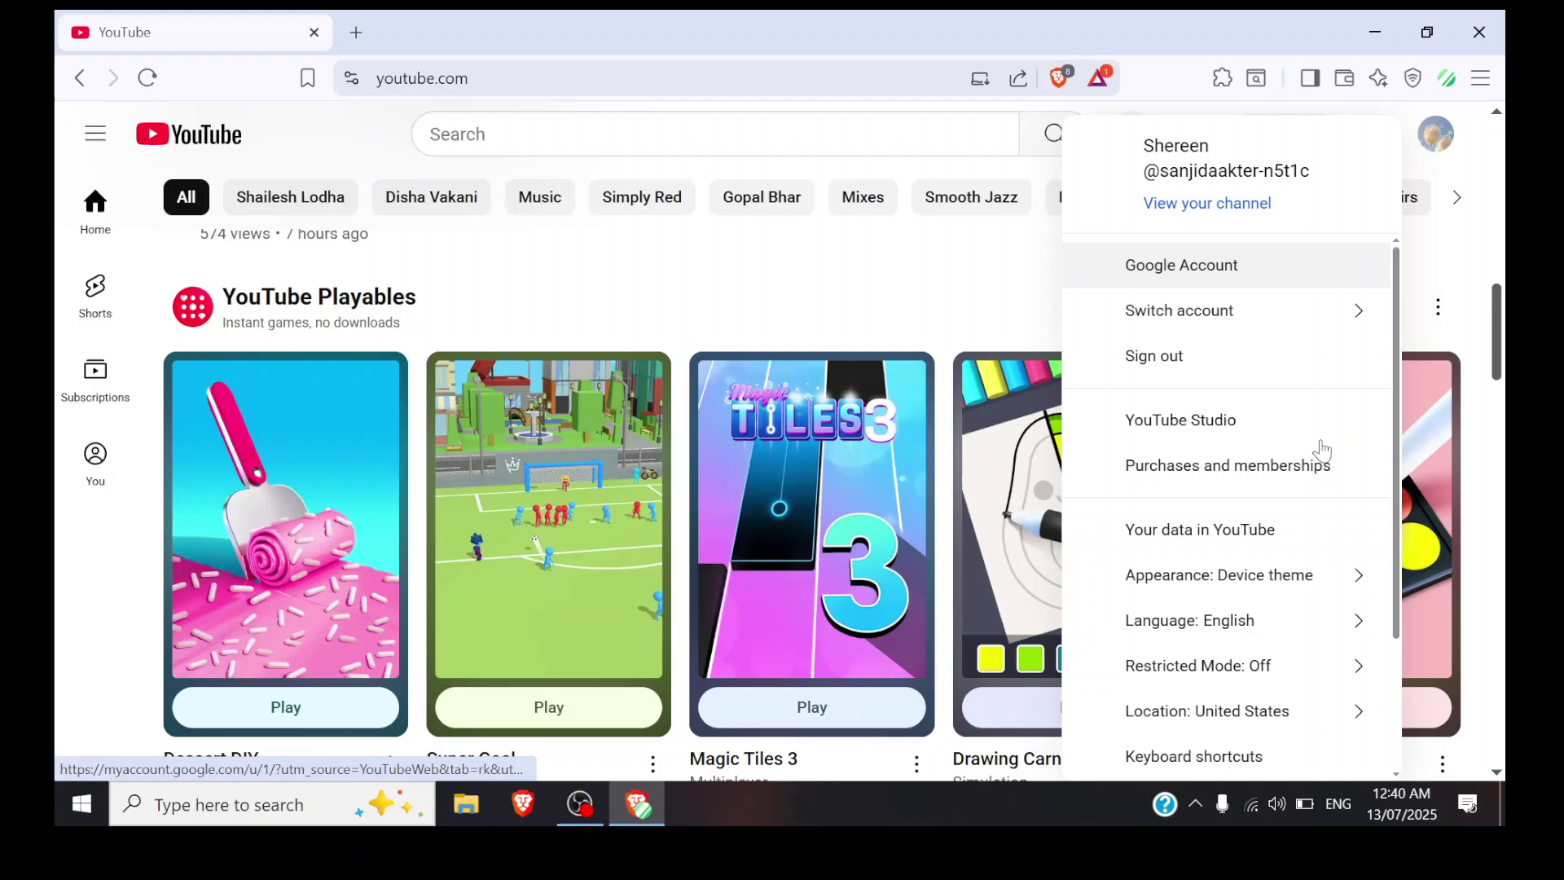
pyautogui.click(1199, 441)
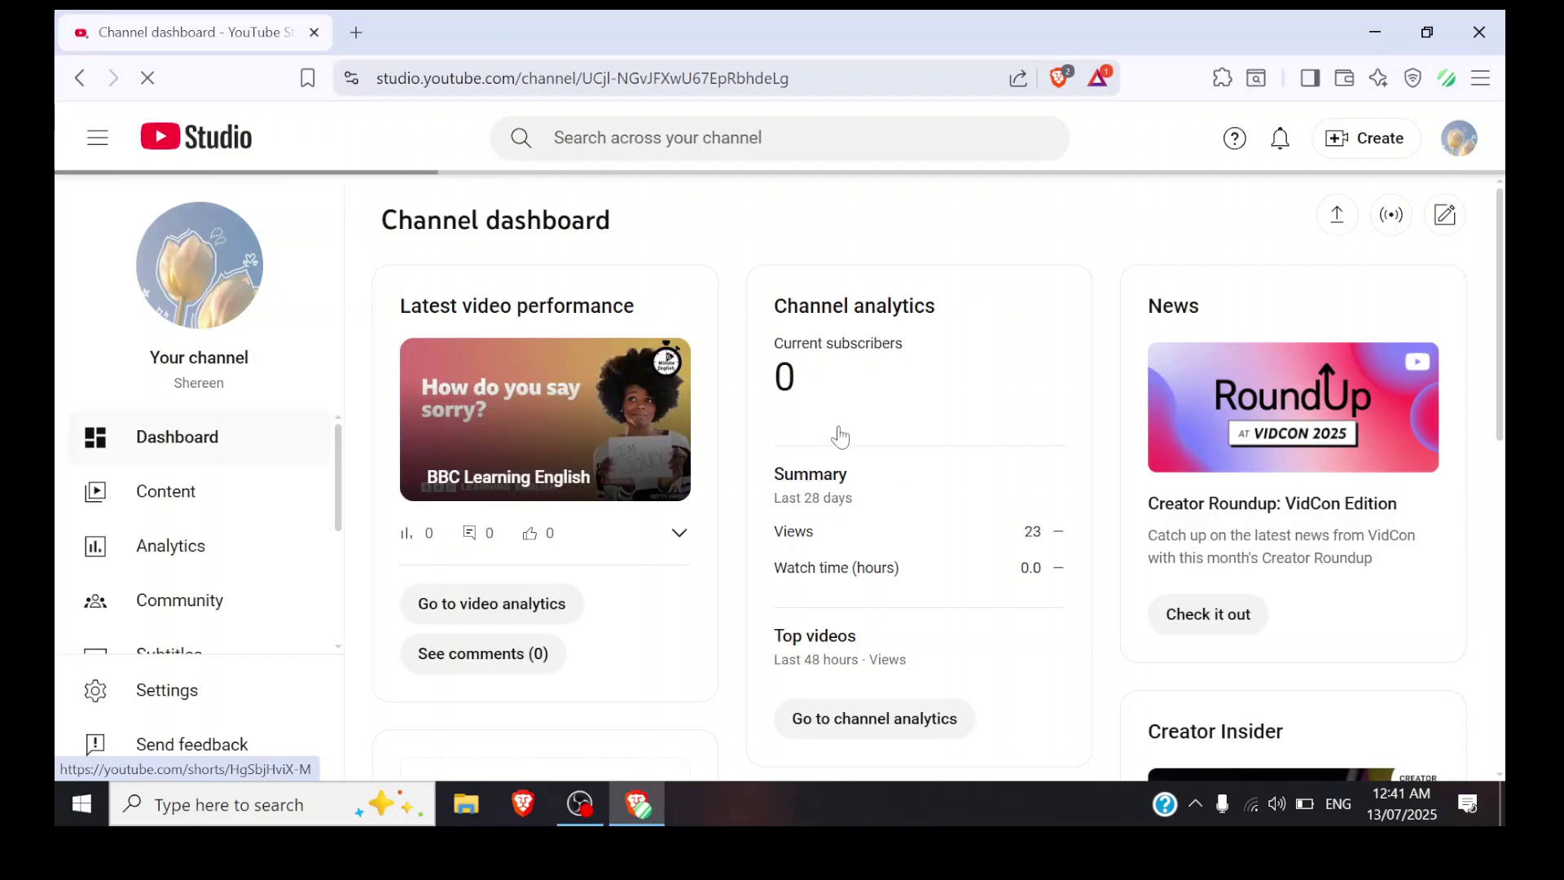
pyautogui.scroll(-4, 157, 502)
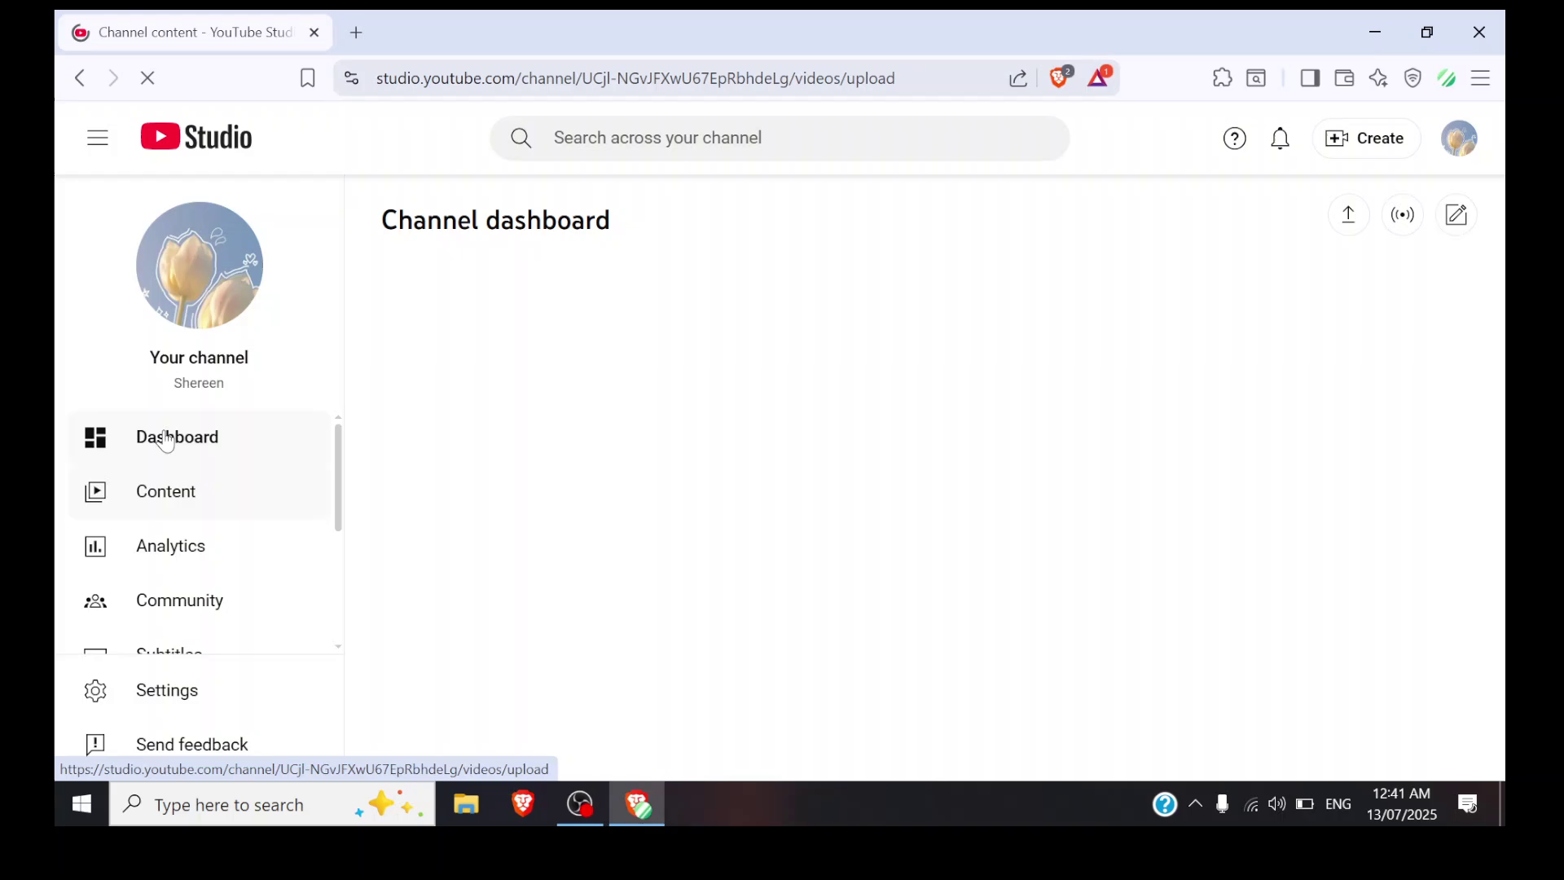
# Open the Content page to list the channel's uploaded videos.
pyautogui.click(161, 512)
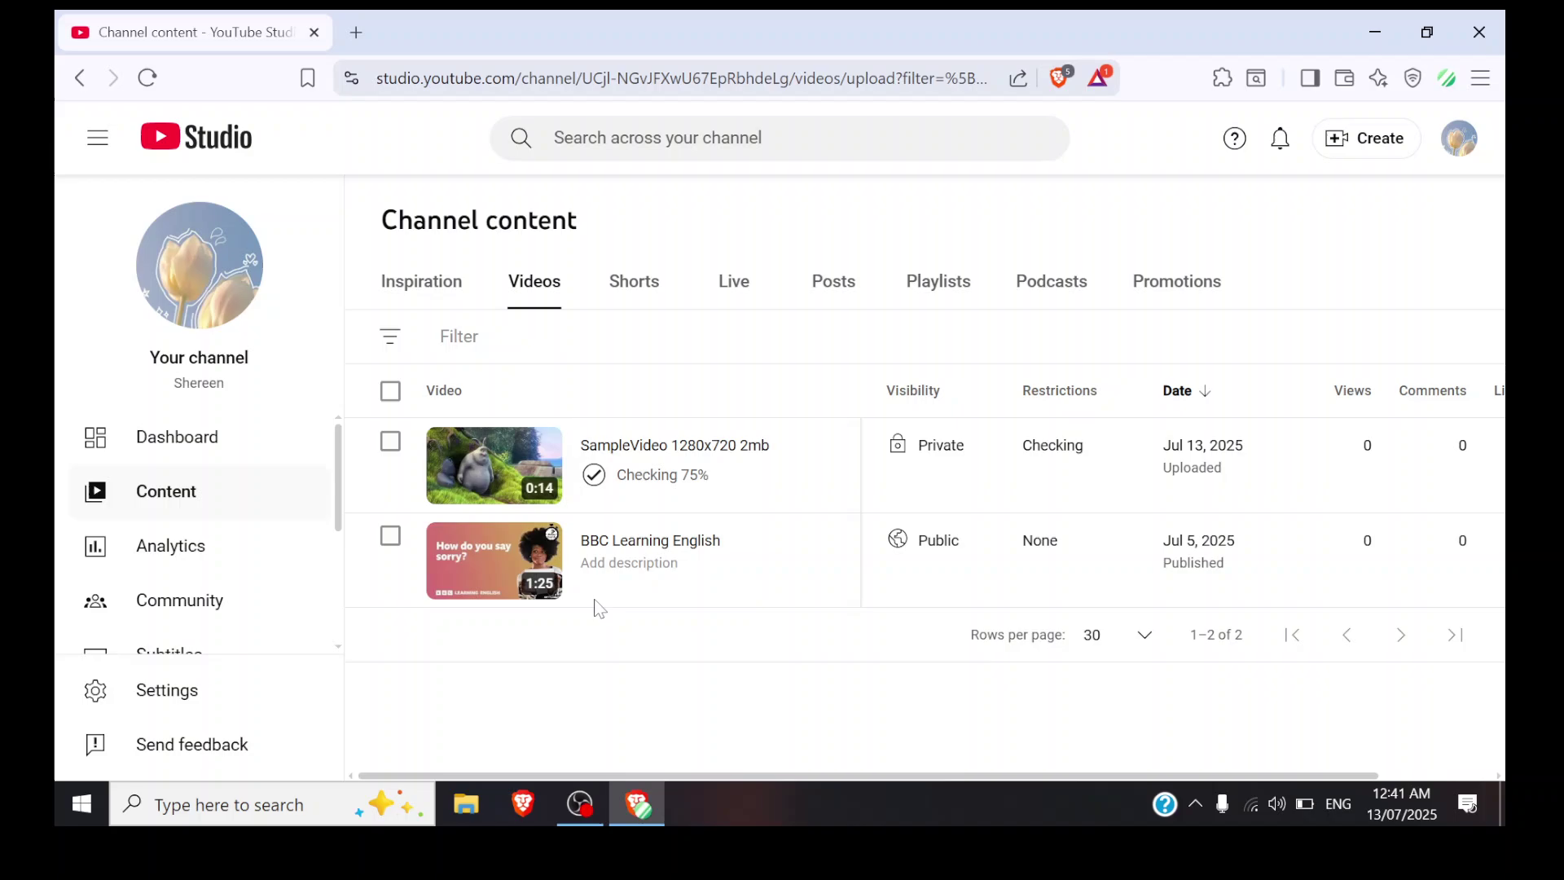
pyautogui.moveTo(596, 575)
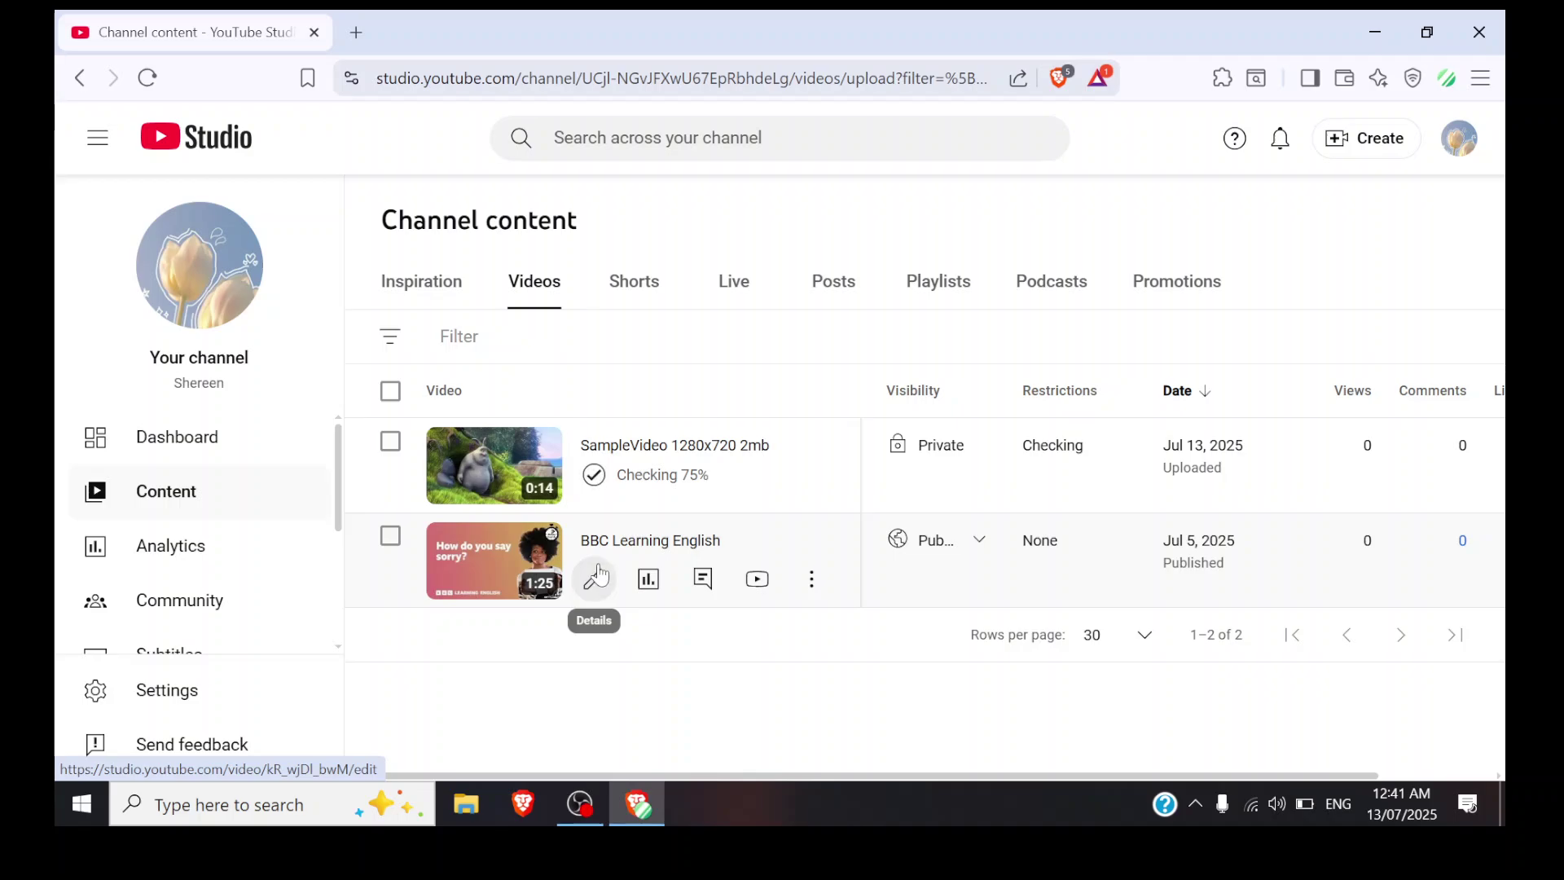
# Open the editor for the BBC Learning English video "How do you say sorry?".
pyautogui.click(595, 584)
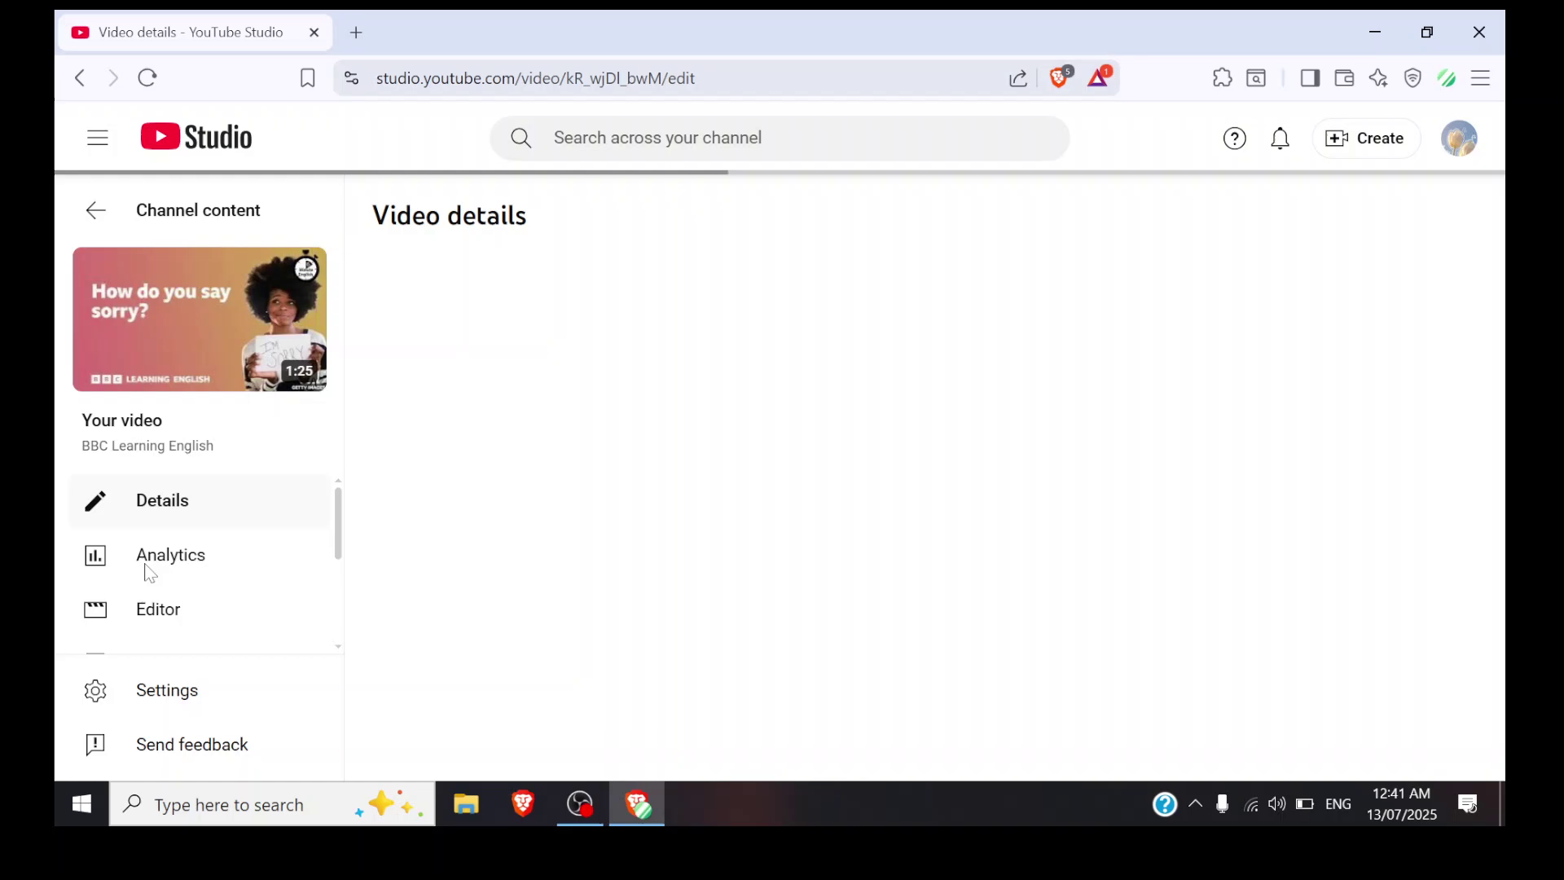
pyautogui.scroll(-2, 153, 563)
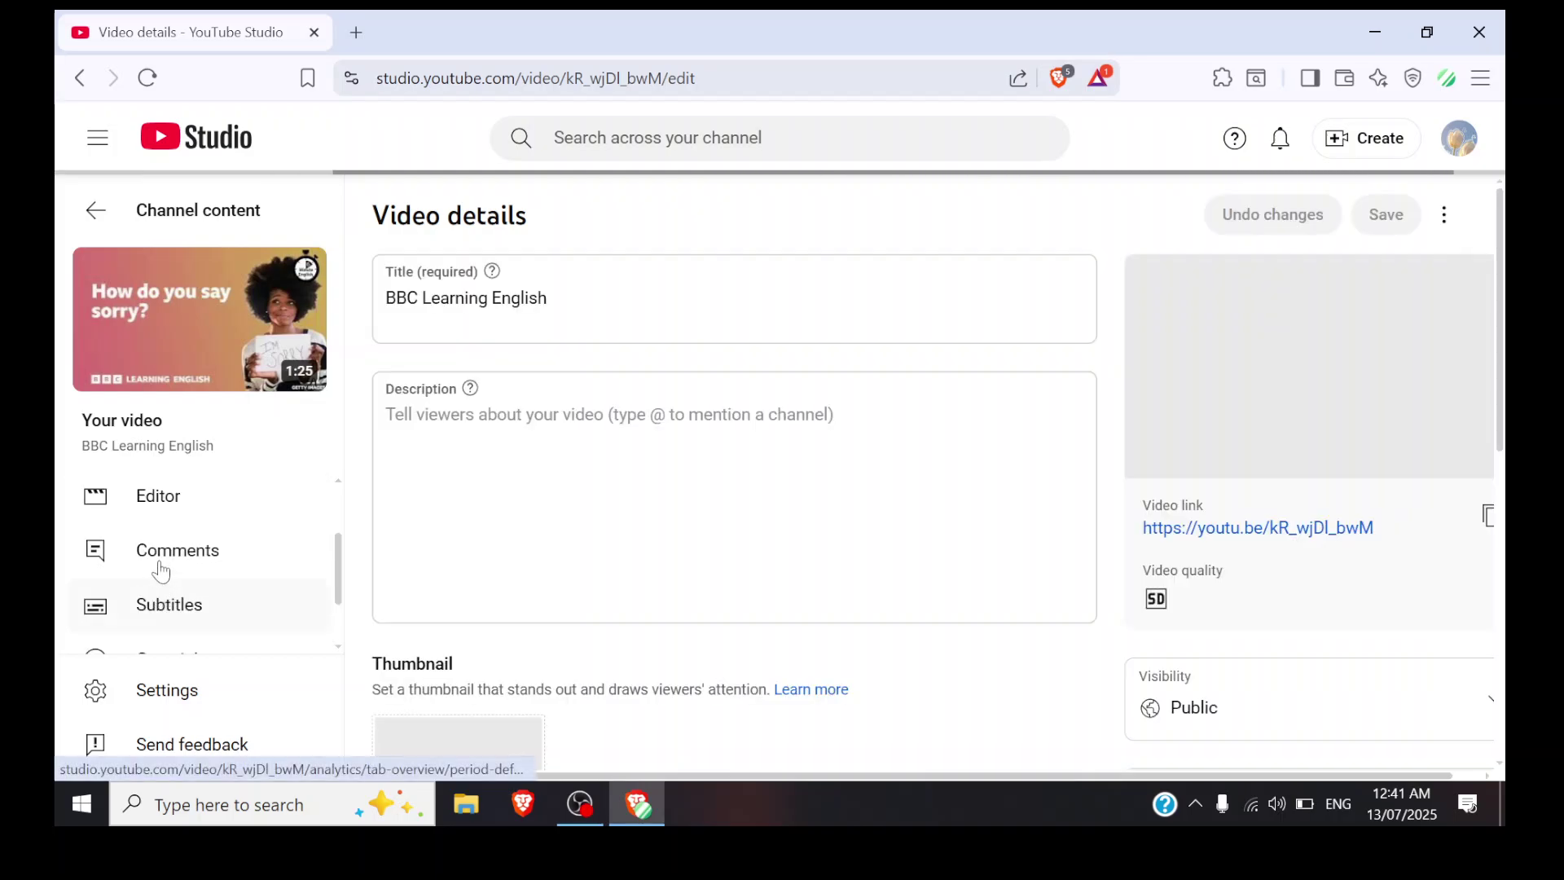
pyautogui.click(164, 515)
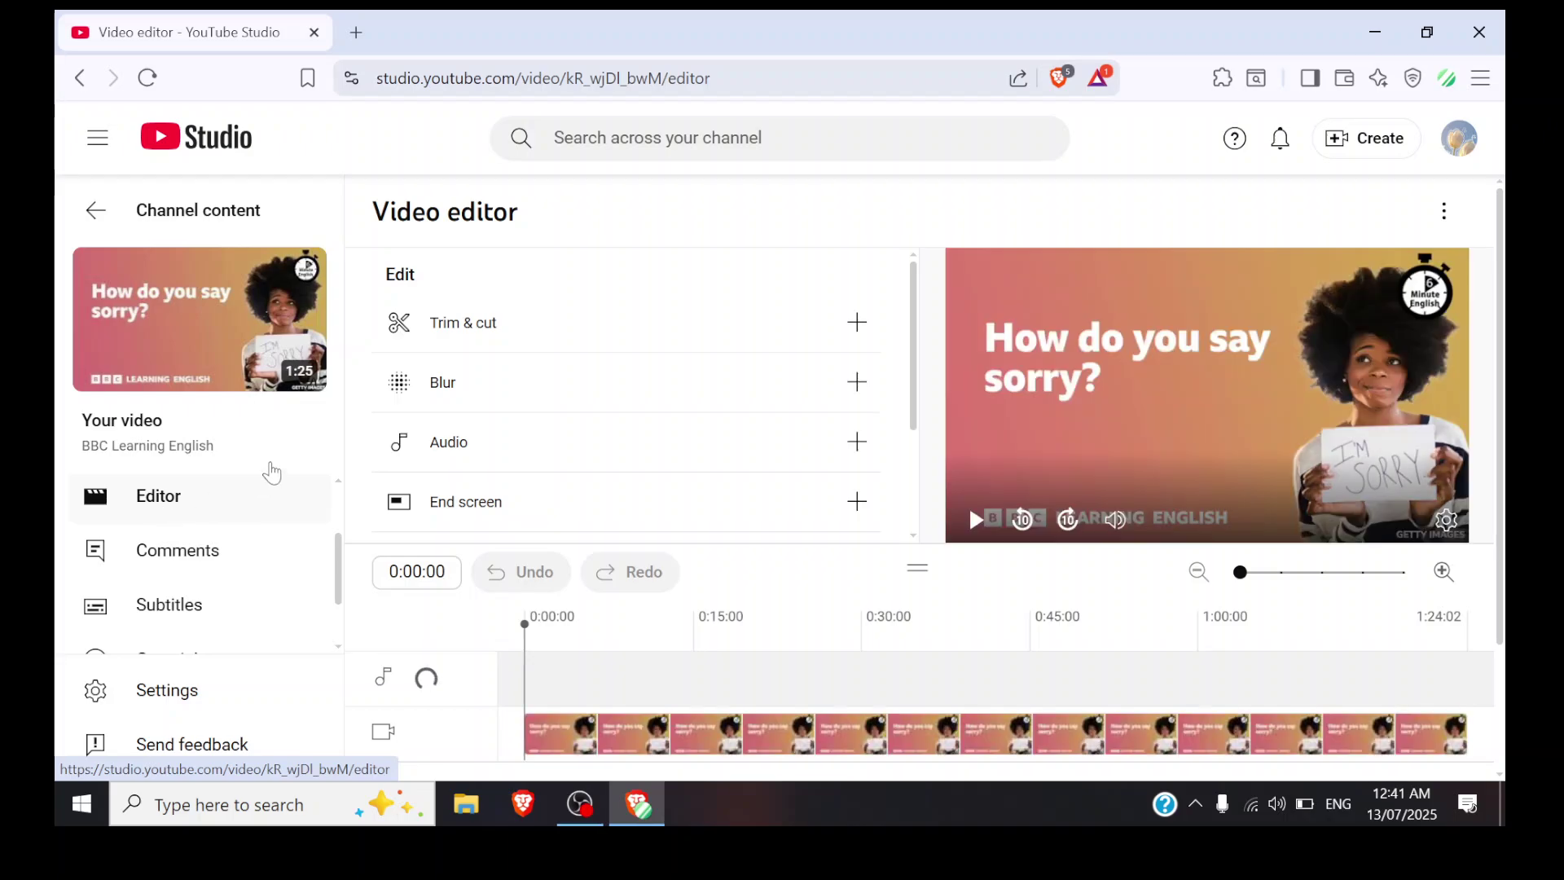
pyautogui.scroll(-2, 617, 438)
pyautogui.scroll(-1, 618, 438)
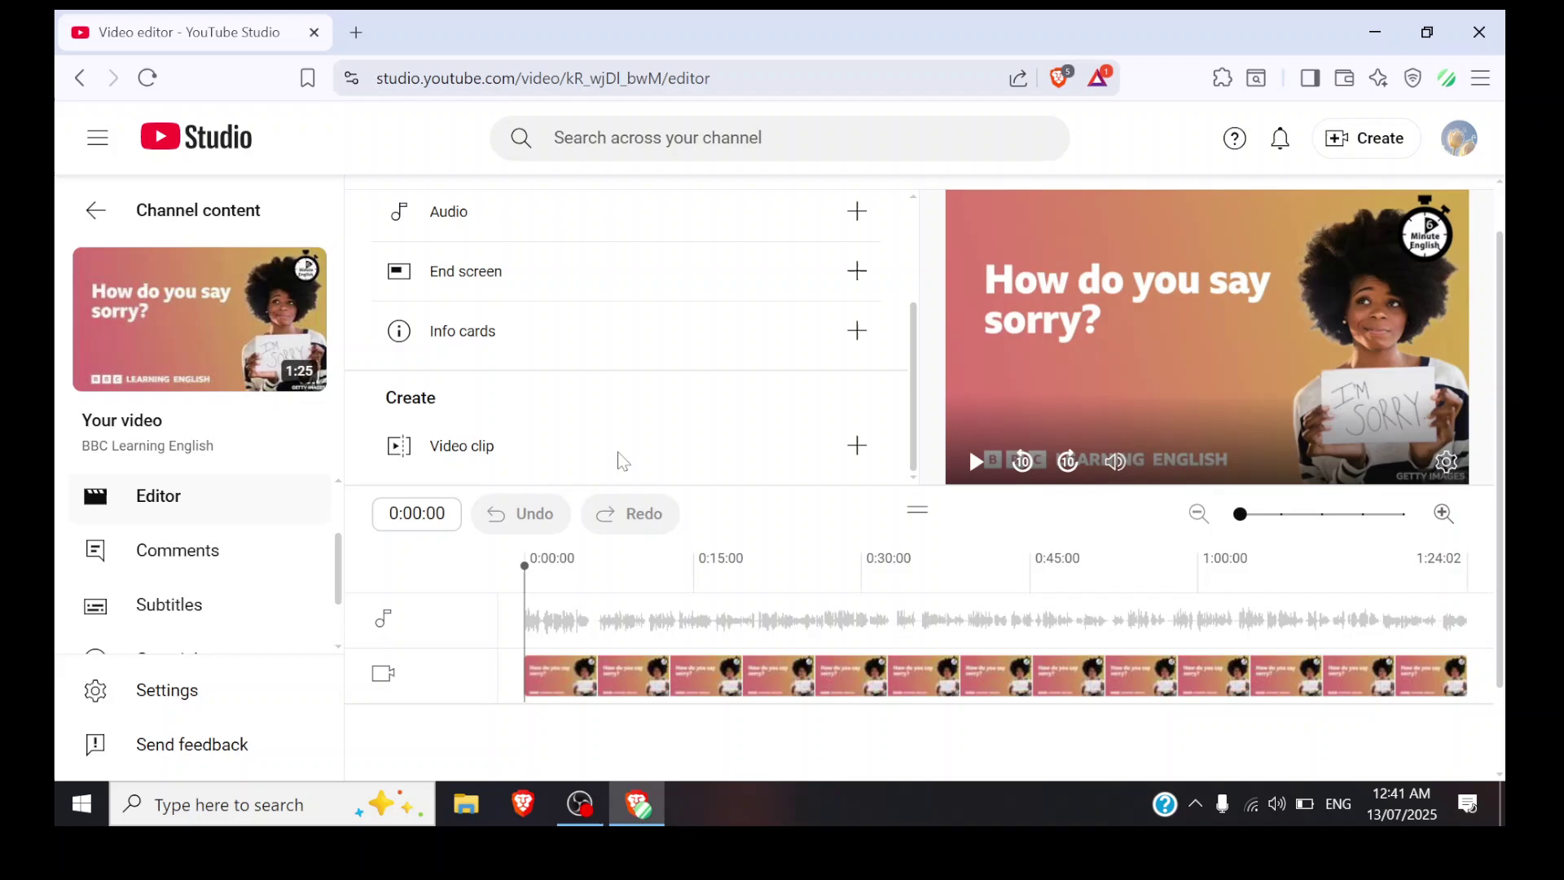
pyautogui.scroll(2, 595, 417)
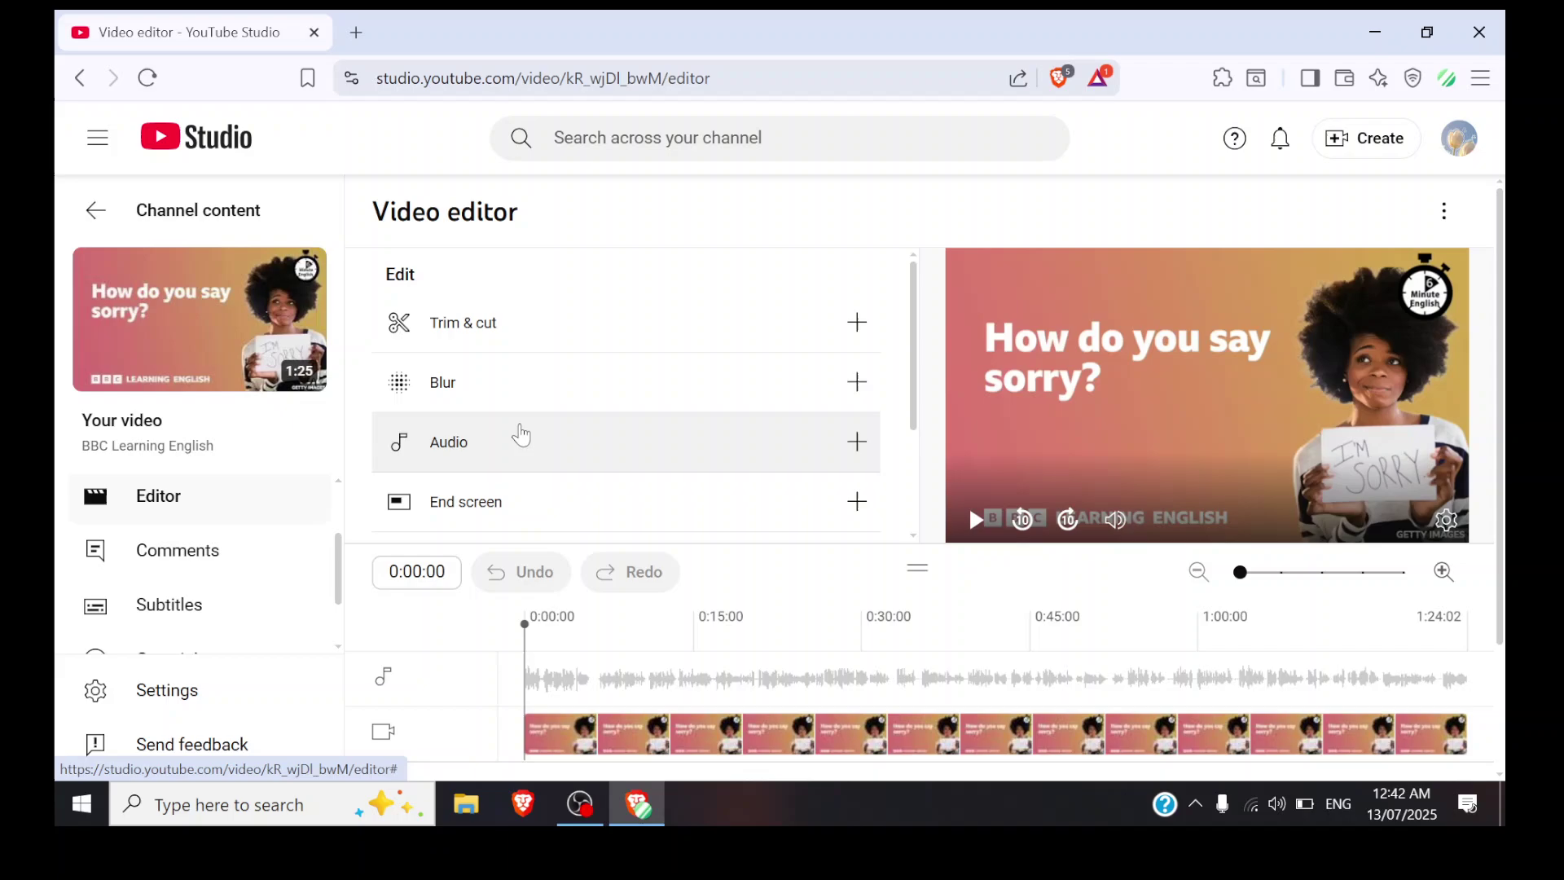
pyautogui.scroll(-1, 521, 434)
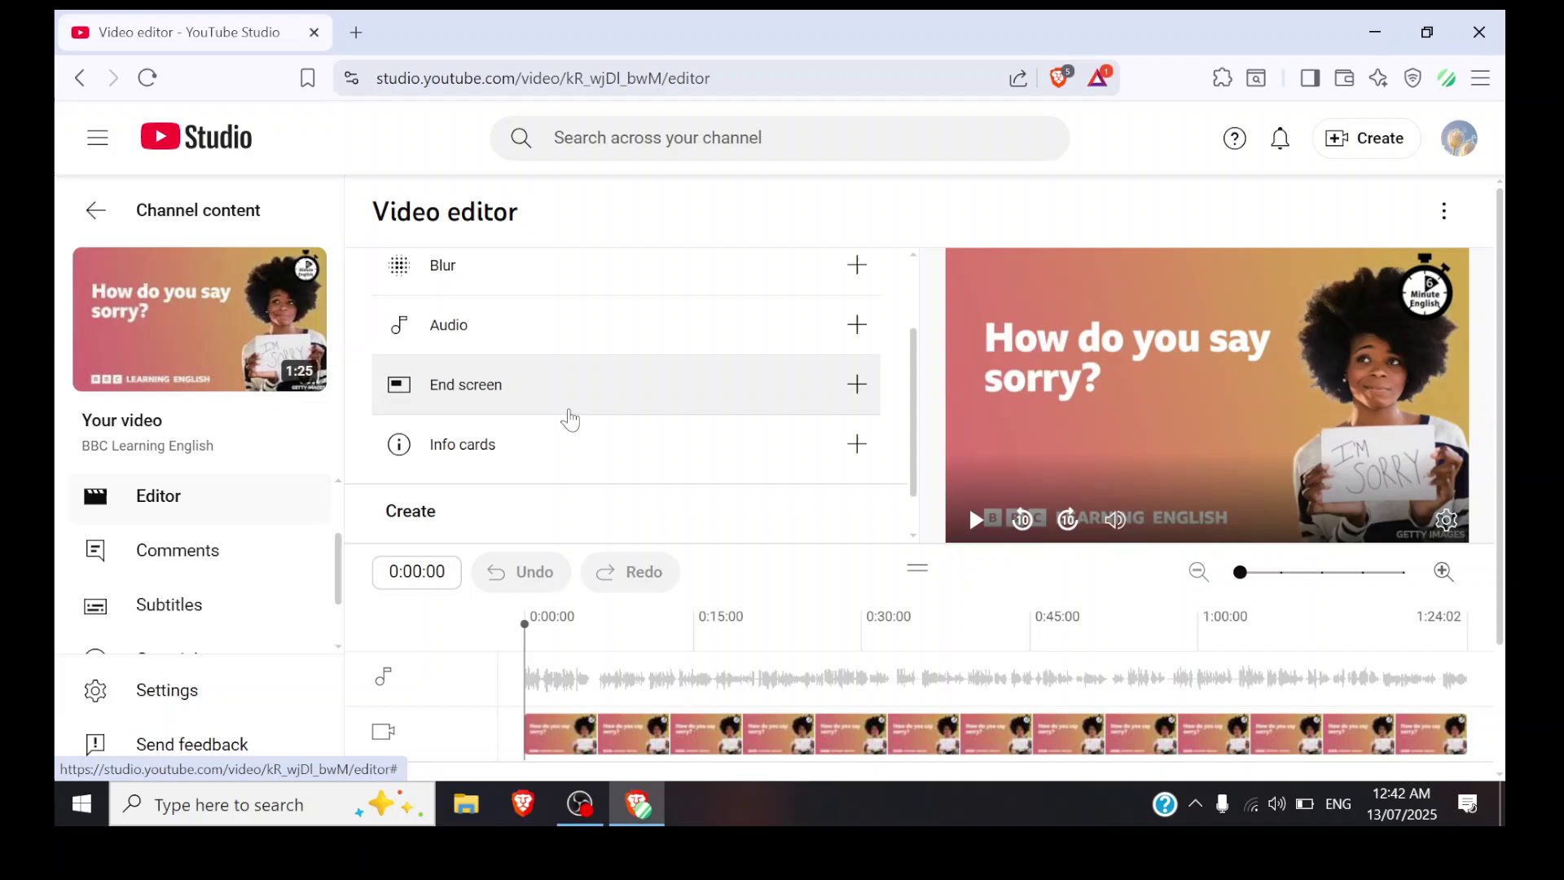
pyautogui.scroll(-1, 538, 420)
pyautogui.scroll(-1, 528, 500)
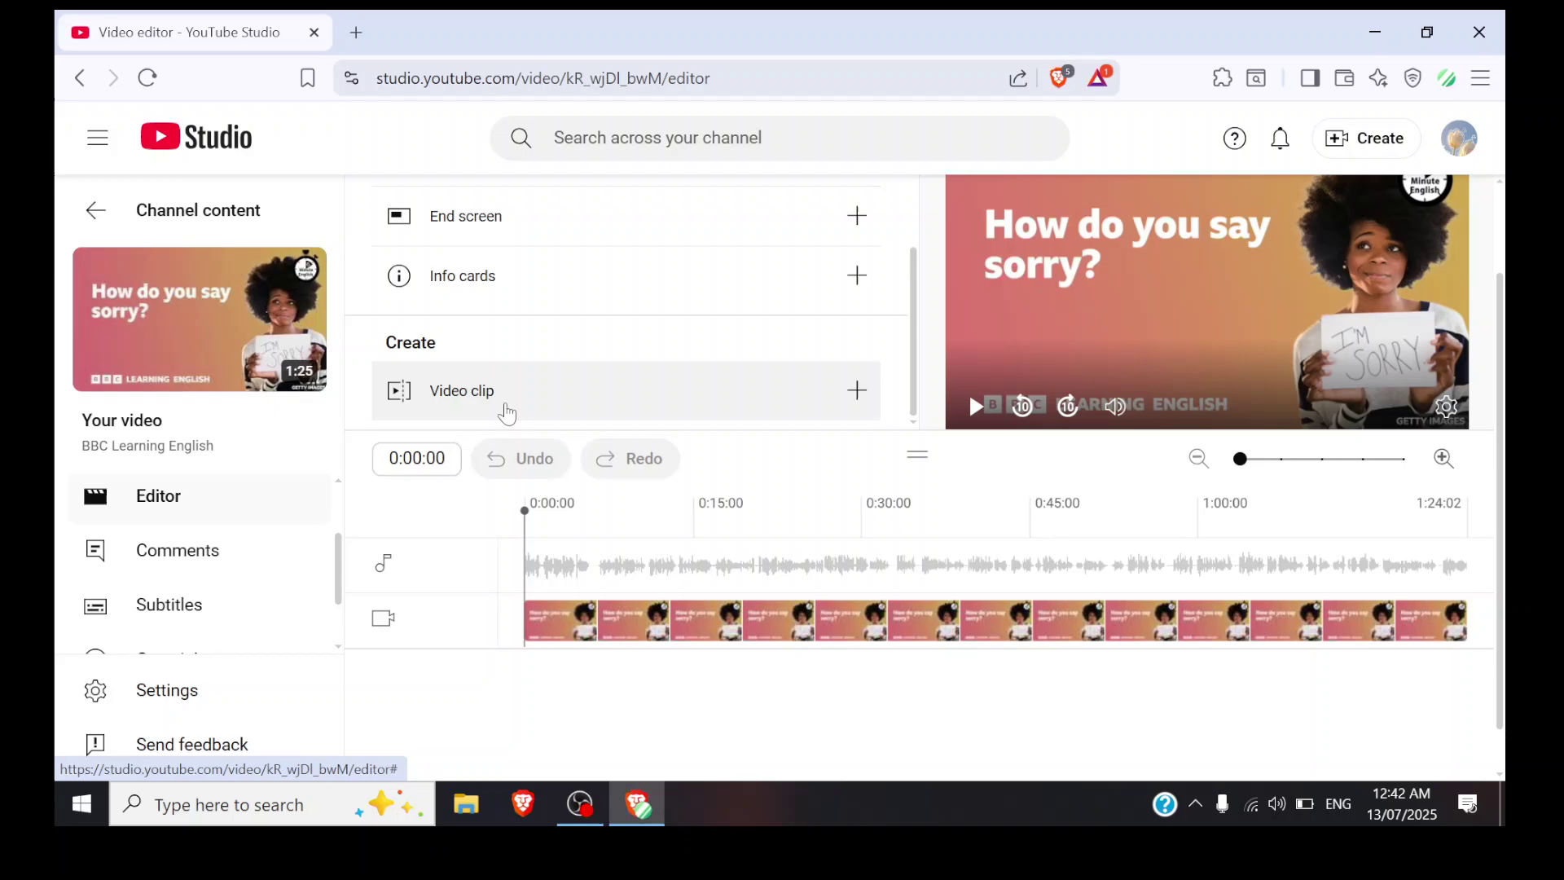
pyautogui.scroll(2, 508, 413)
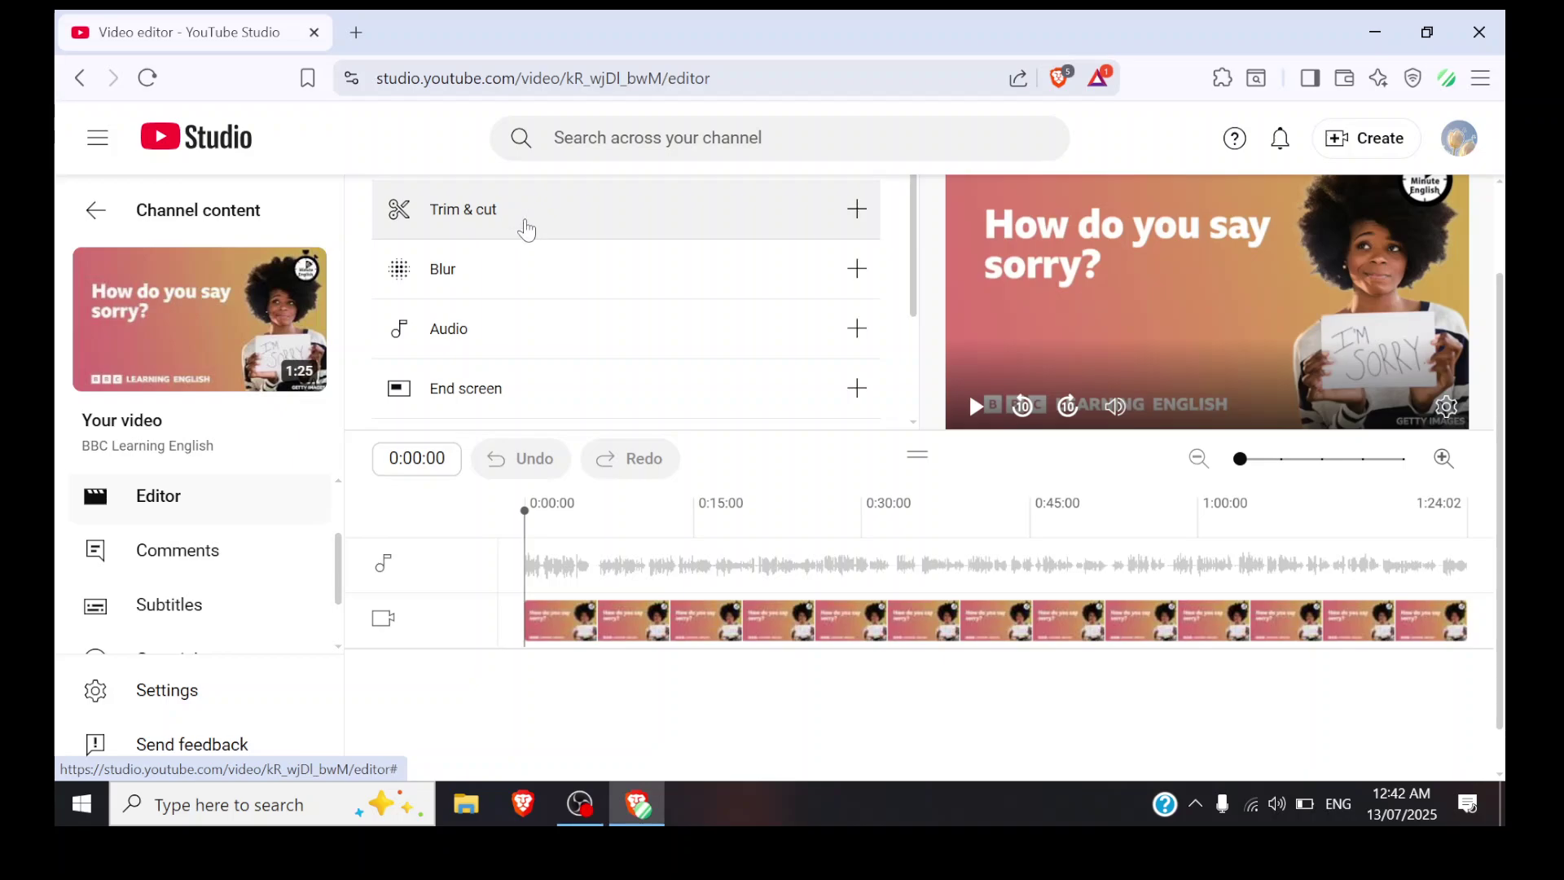
# Trim the clip to start near 0:25 and cut off its end.
pyautogui.click(525, 228)
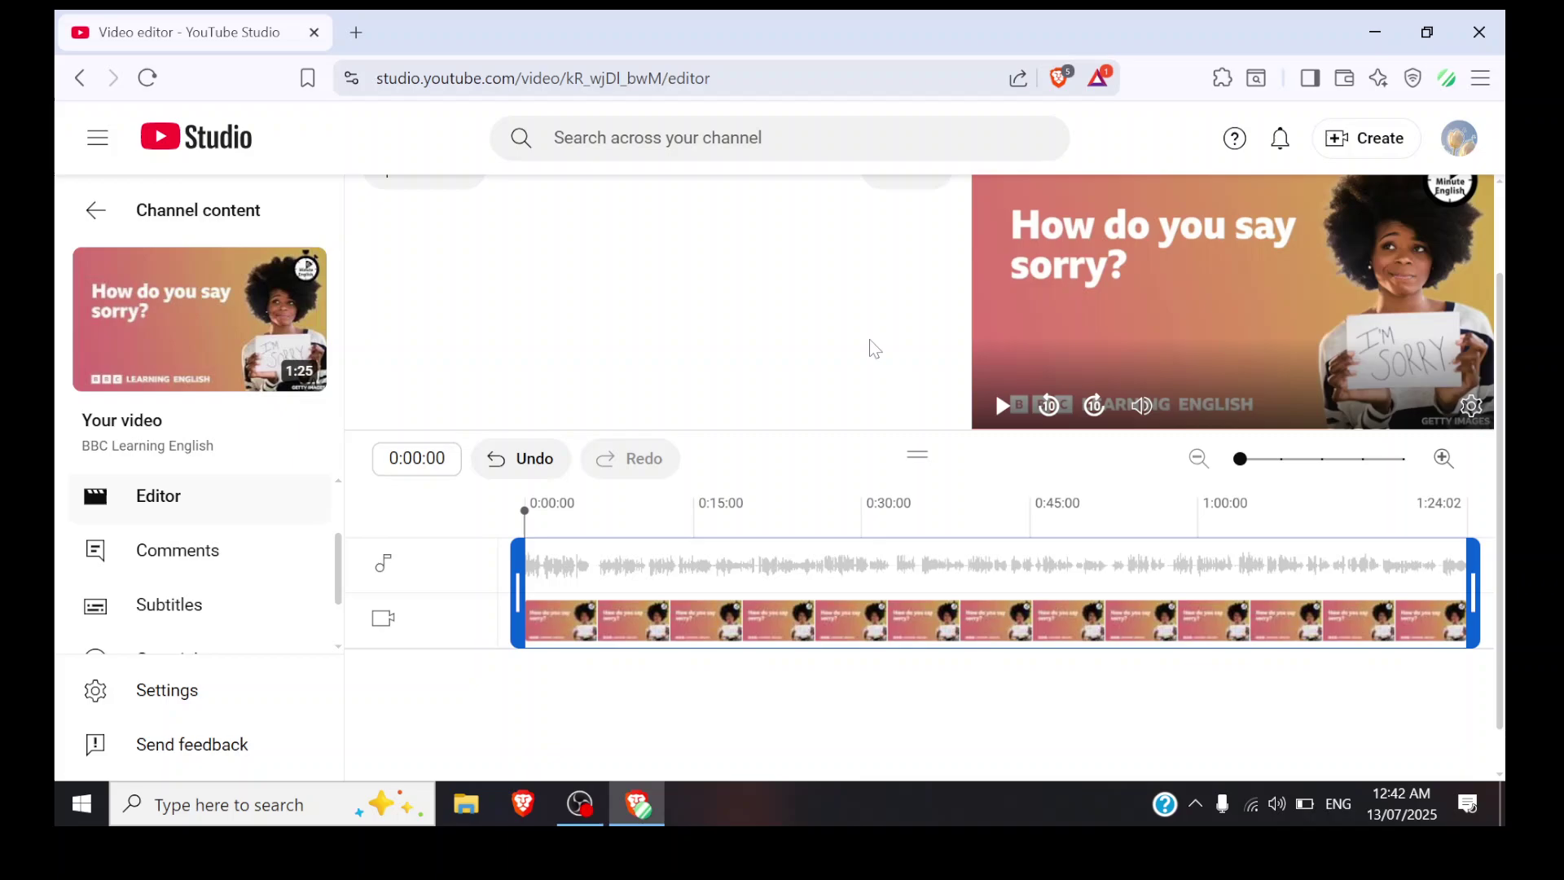
pyautogui.scroll(-1, 763, 413)
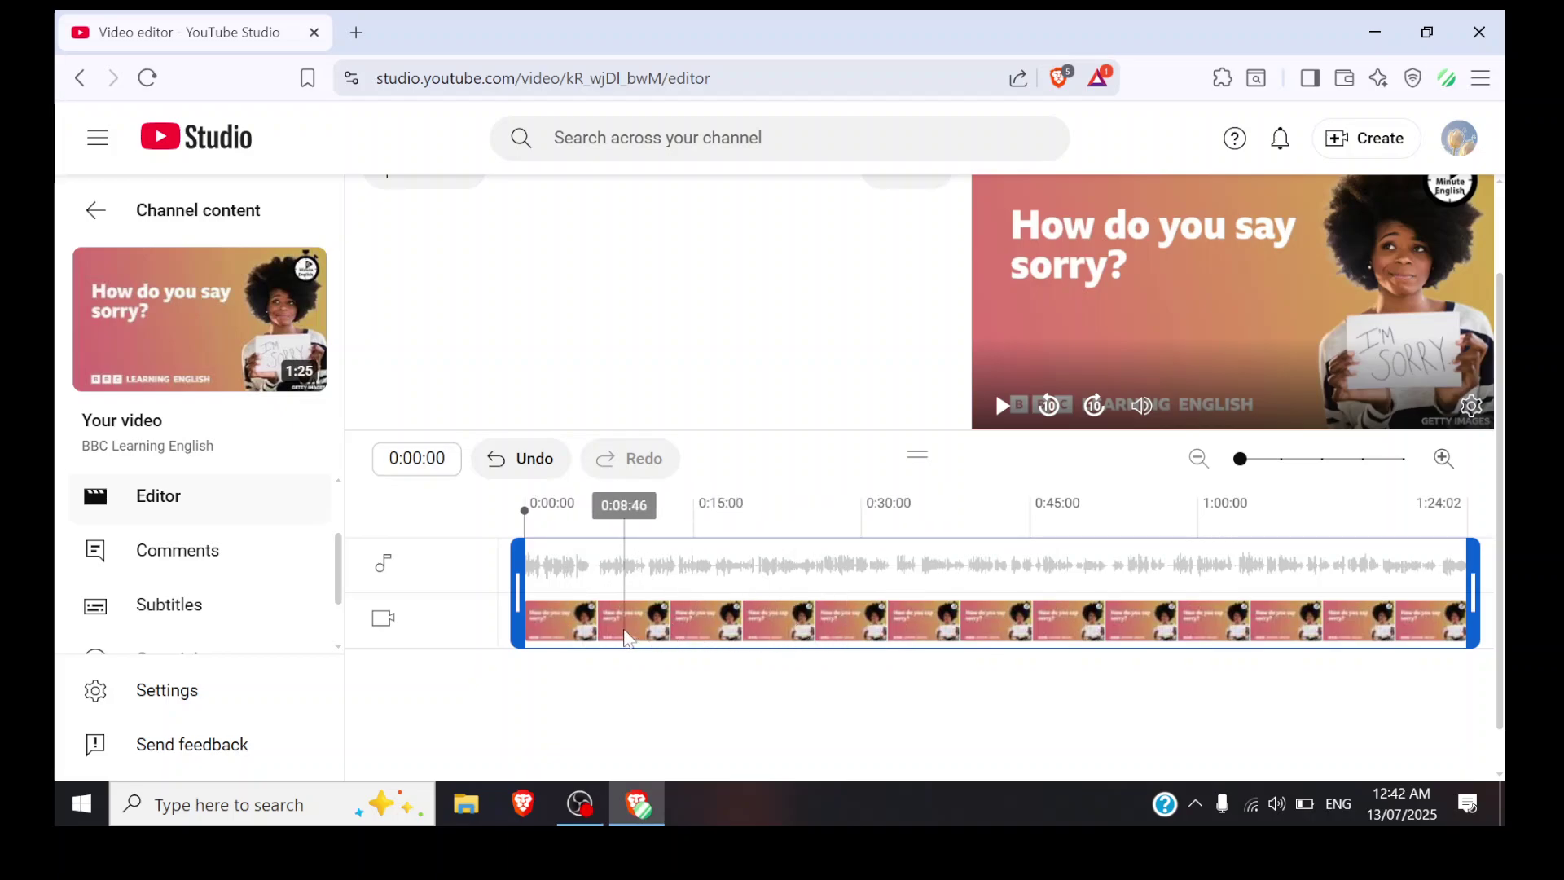
pyautogui.moveTo(562, 600); pyautogui.dragTo(806, 608)
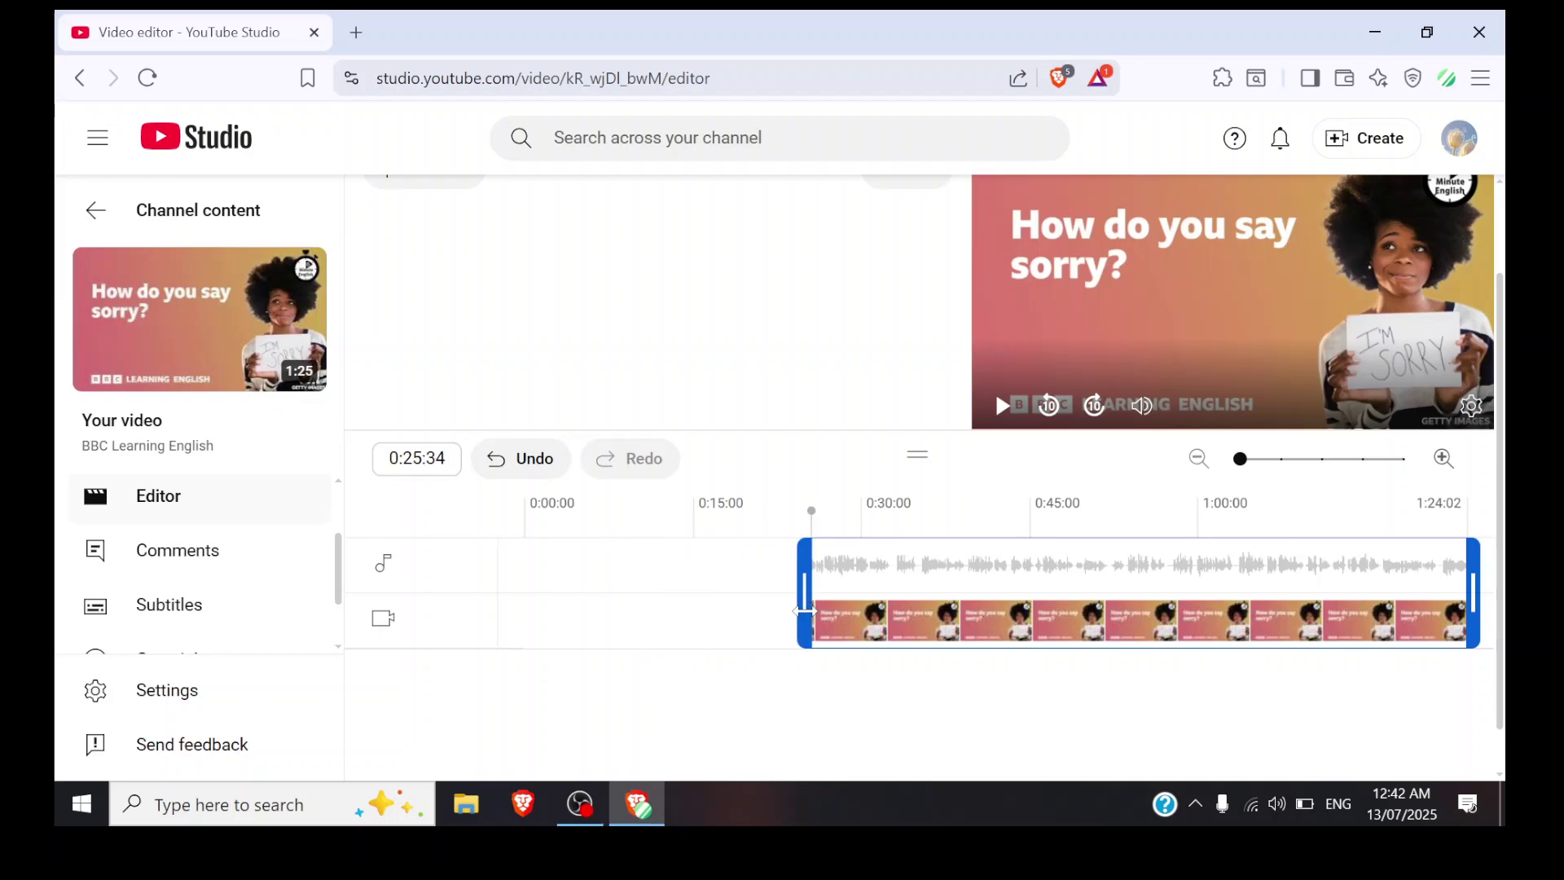
pyautogui.moveTo(1474, 607); pyautogui.dragTo(1353, 608)
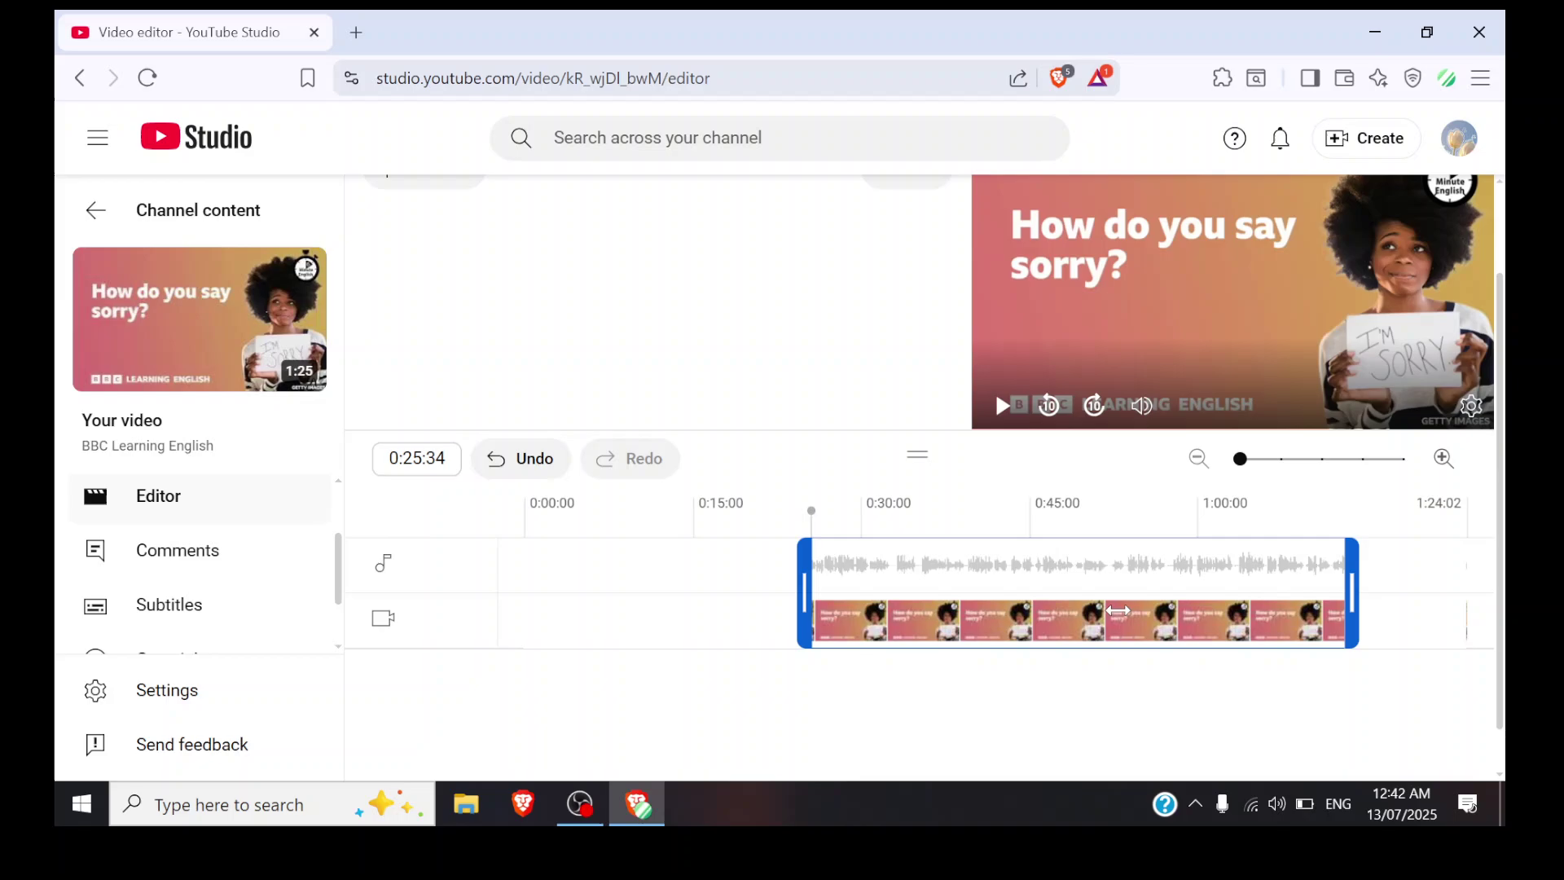
pyautogui.moveTo(1119, 611); pyautogui.dragTo(1013, 608)
pyautogui.scroll(2, 912, 449)
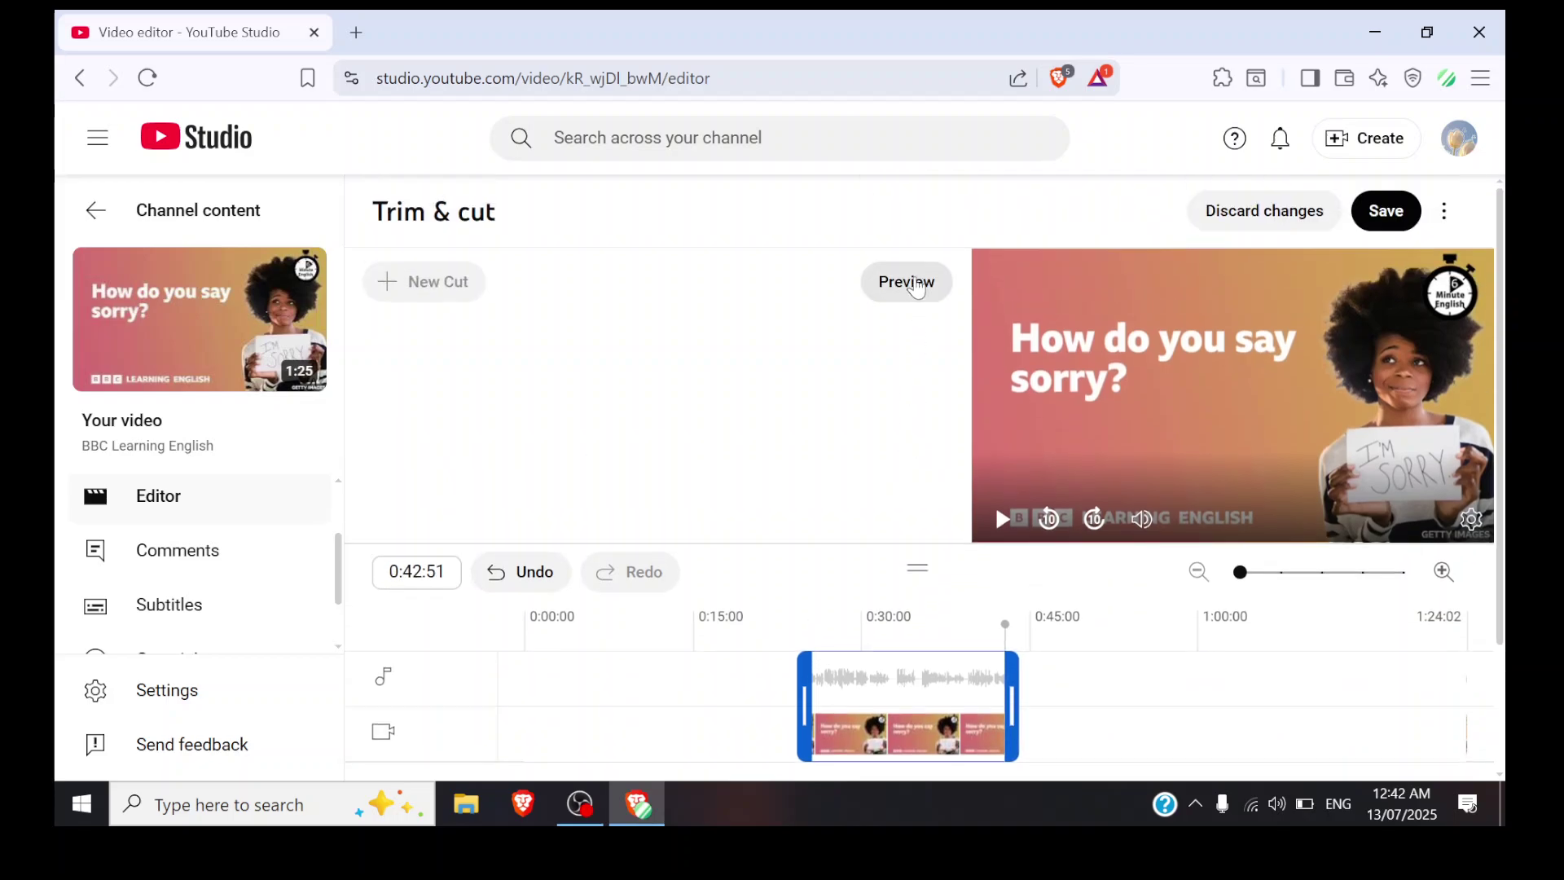
# Preview the trimmed video, stop playback, and discard the trim.
pyautogui.click(905, 281)
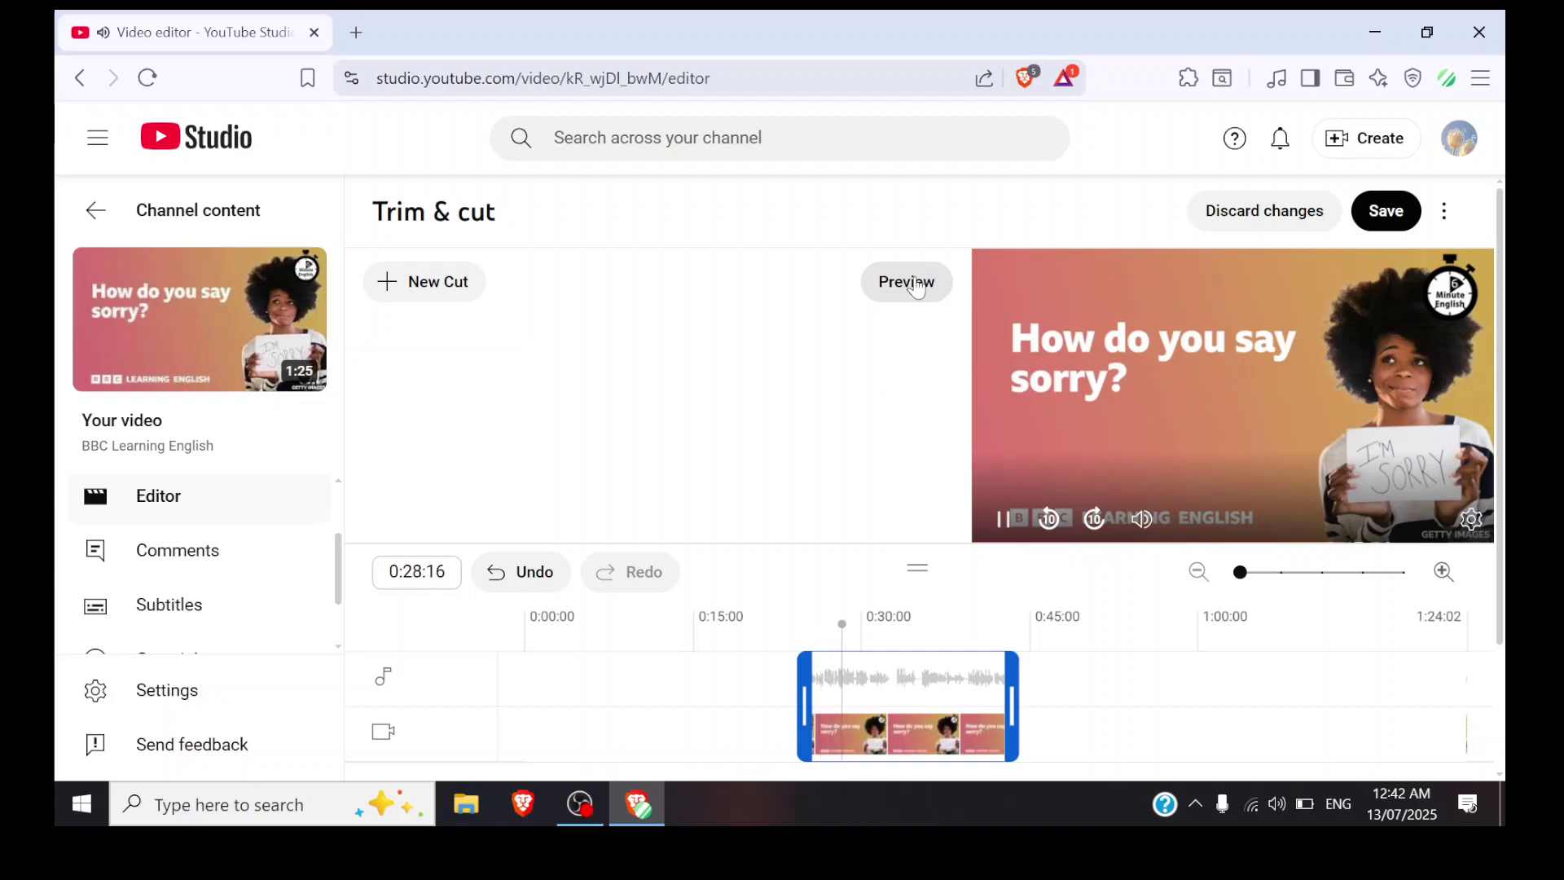
pyautogui.click(914, 283)
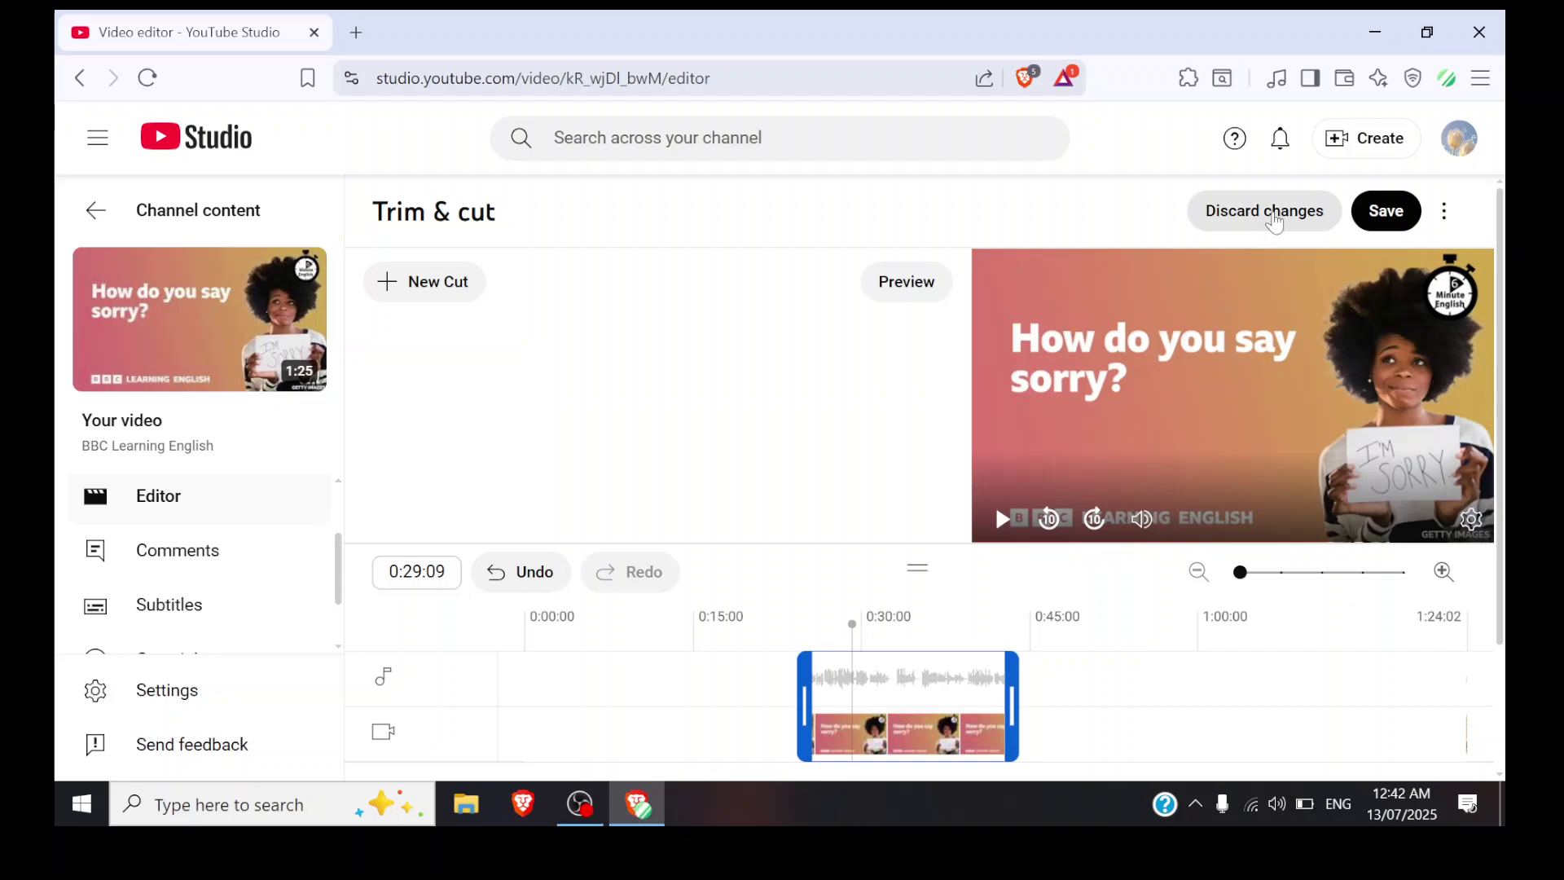
pyautogui.click(1274, 218)
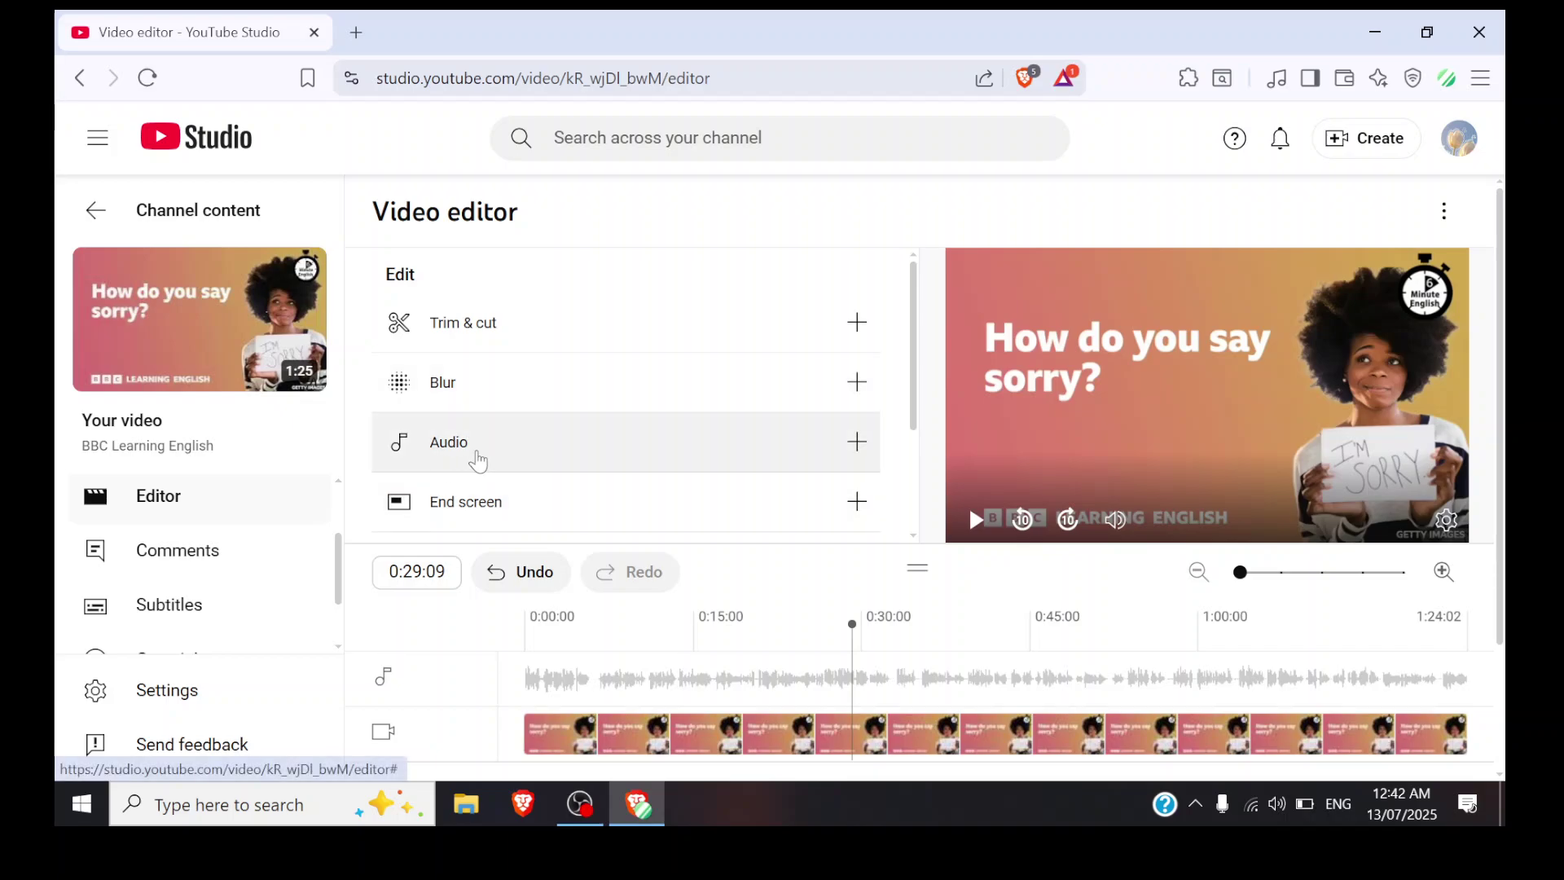
# Open the Audio tool to show the video's All tracks library.
pyautogui.click(476, 455)
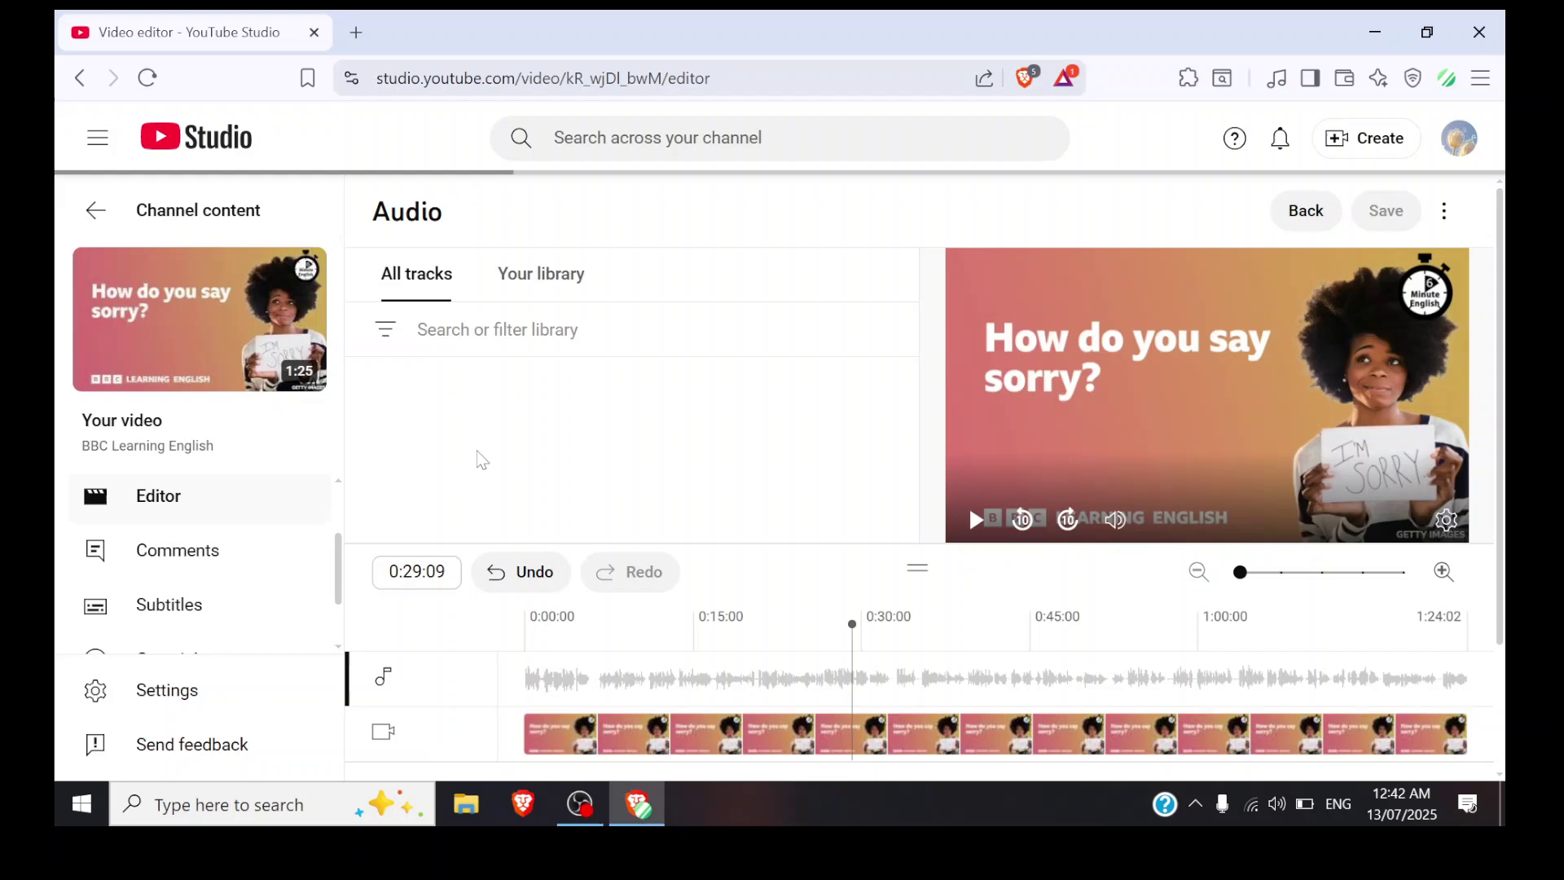